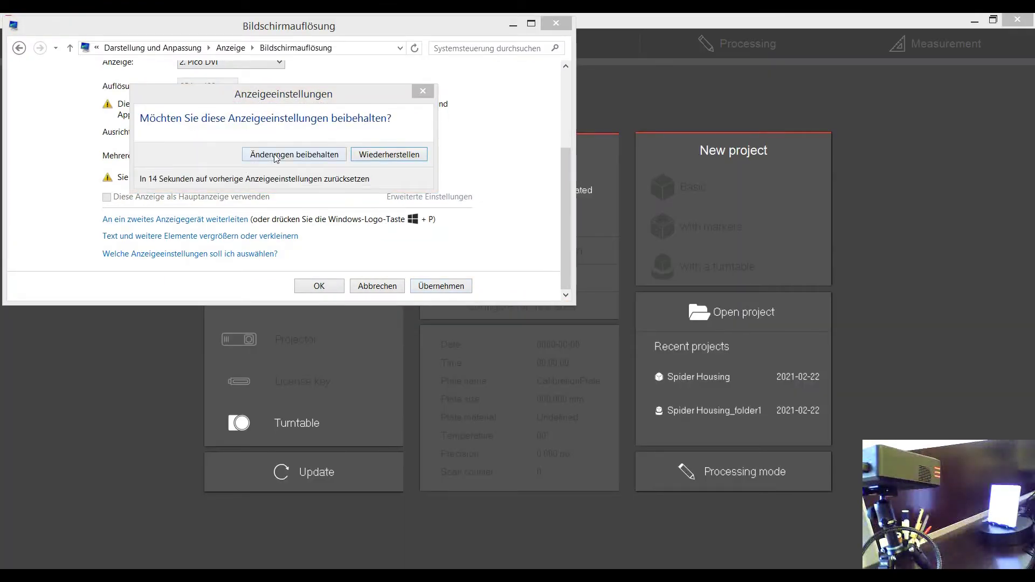
Step: Keep and accept the new 854 × 480 display resolution for the Pico DVI projector
left_click(276, 154)
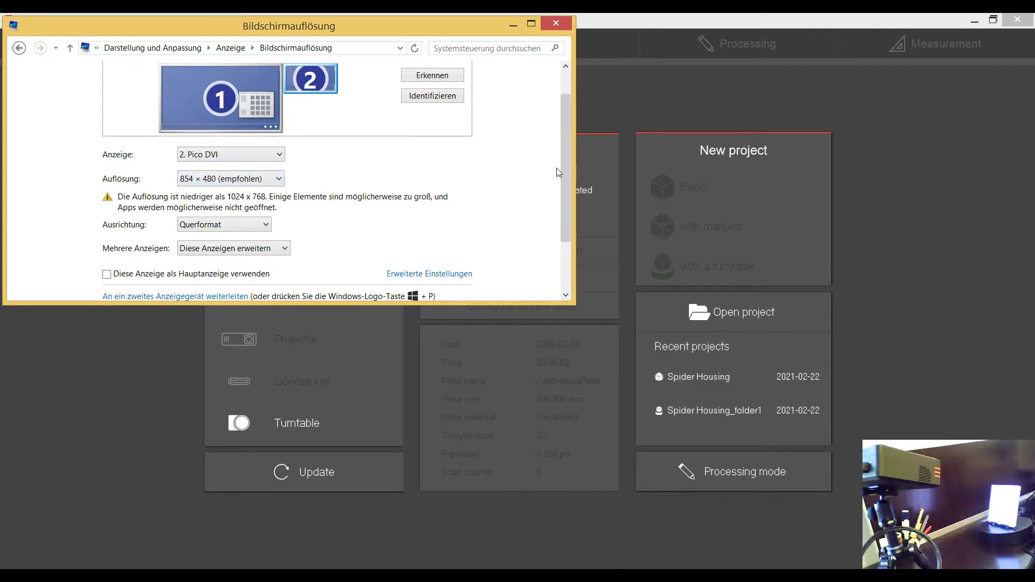
left_click_drag(564, 172, 577, 244)
left_click(334, 288)
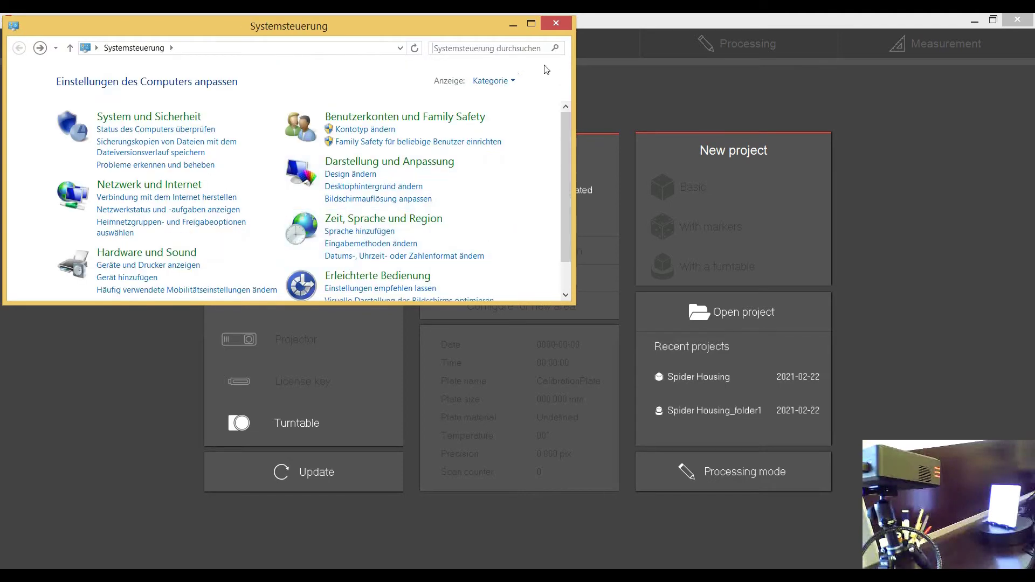
Step: Close the Control Panel, then exit ScanCenter NG and confirm the exit prompt
left_click(556, 24)
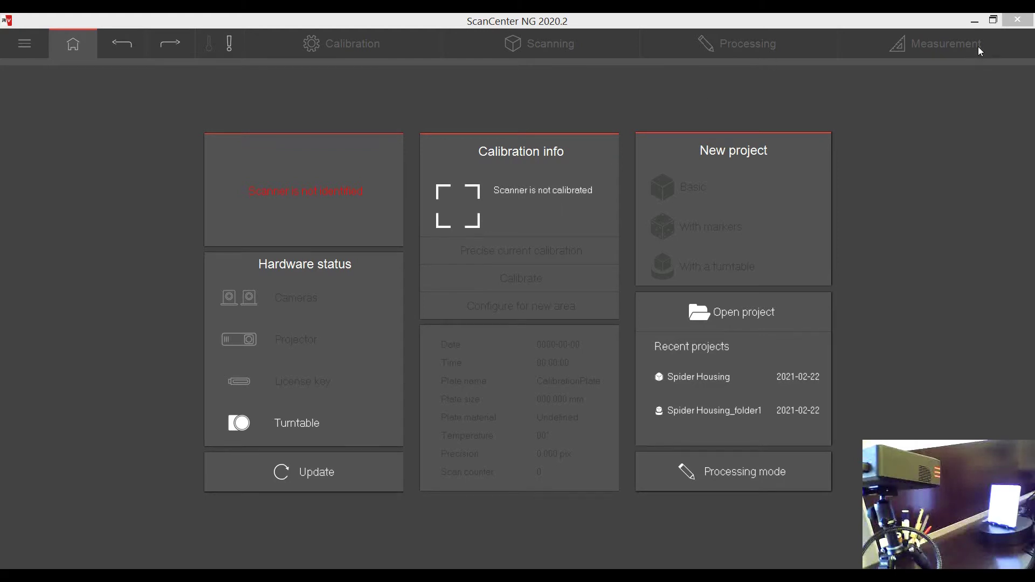
left_click(1019, 22)
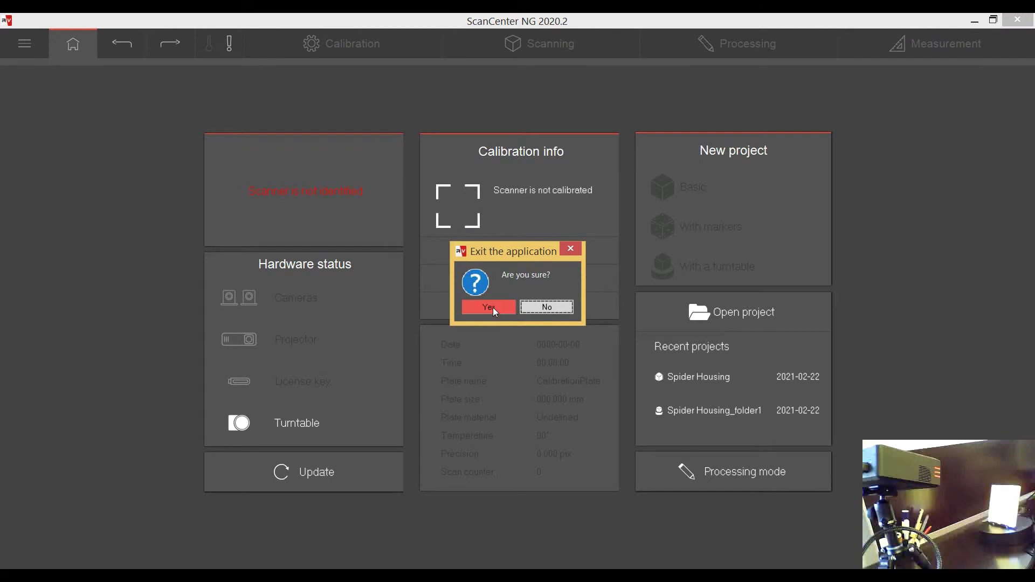
left_click(465, 310)
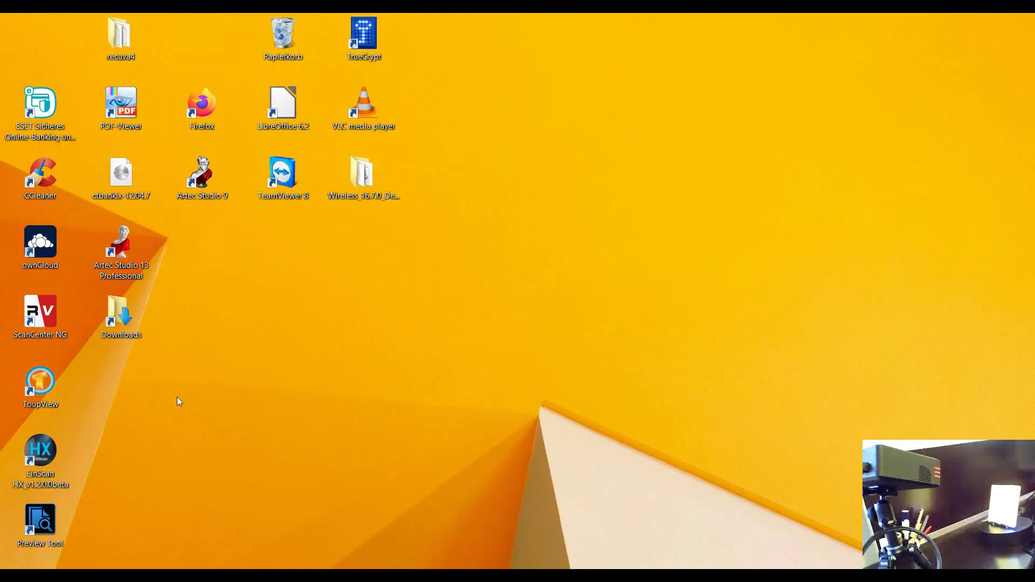
Step: Relaunch ScanCenter NG from the desktop shortcut and update the hardware status panel
double_click(57, 325)
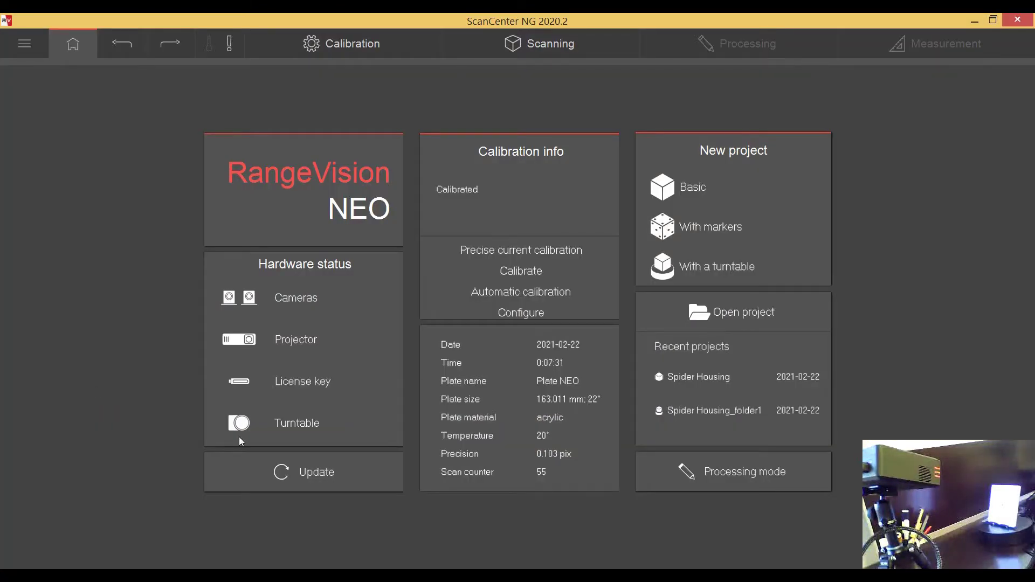
left_click(318, 471)
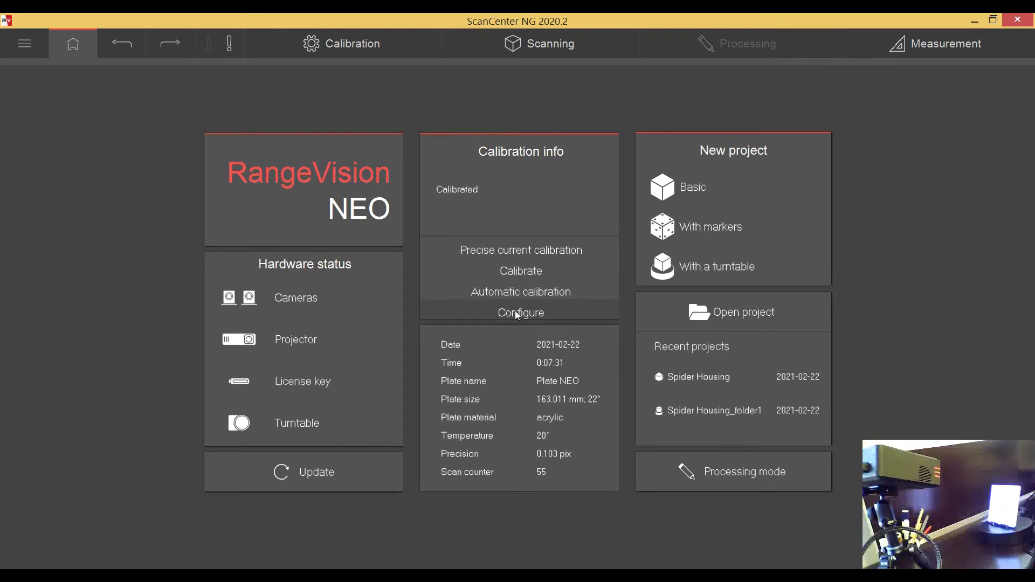
Step: Start calibration setup, back out of adding a new plate, and continue with Plate NEO (163.011 mm)
left_click(515, 312)
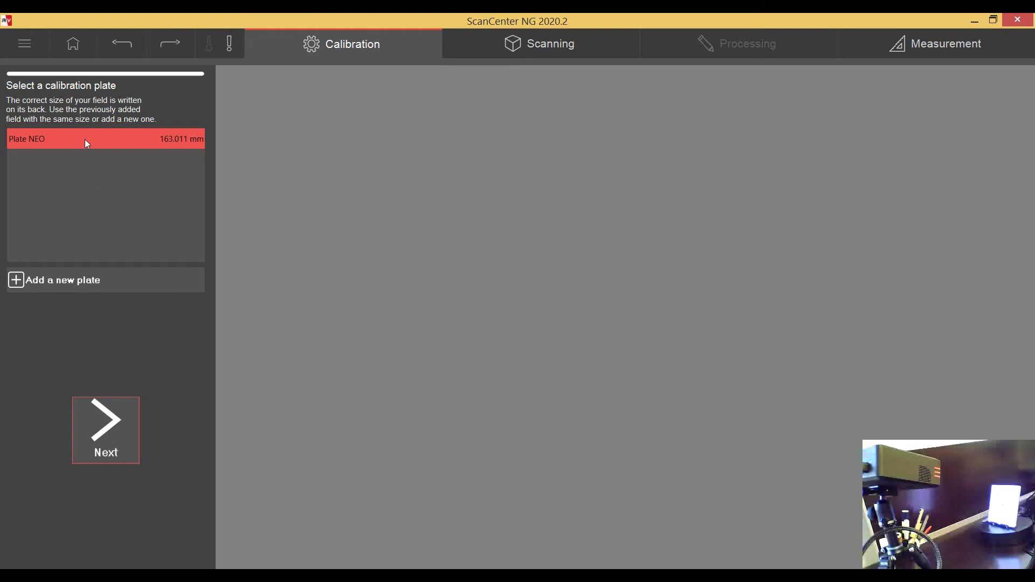
left_click(57, 283)
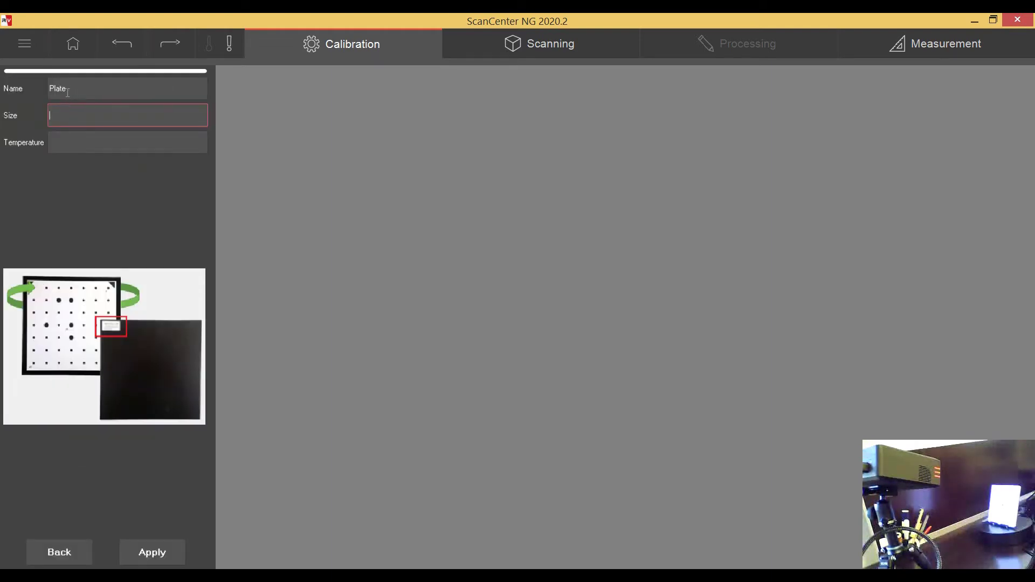
left_click(65, 115)
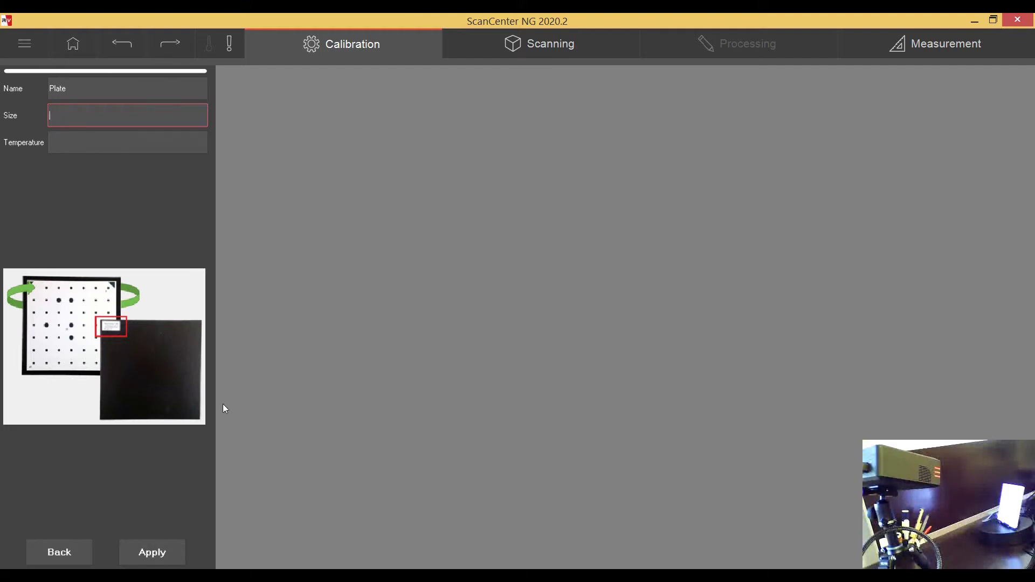
left_click(69, 555)
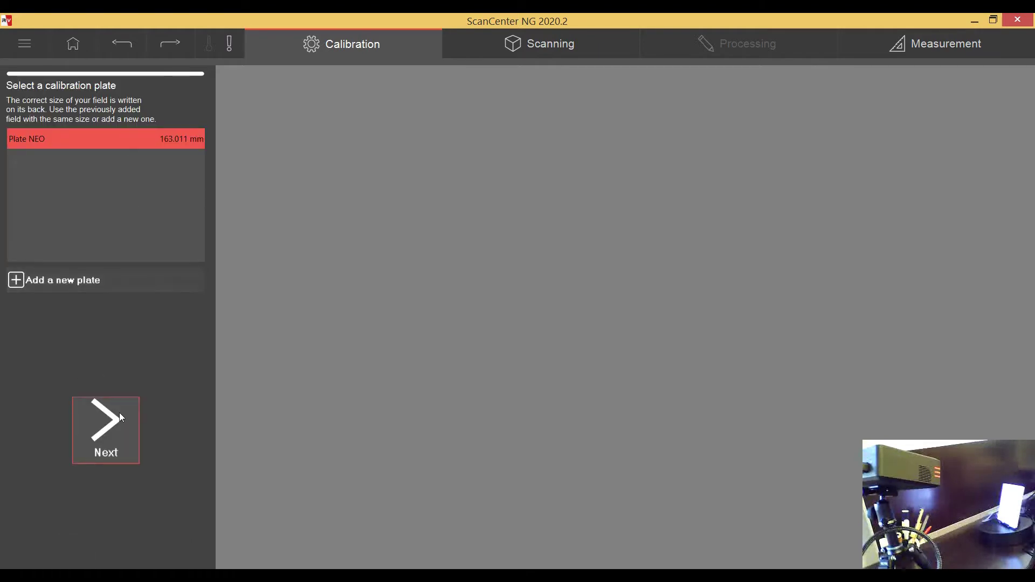
left_click(108, 434)
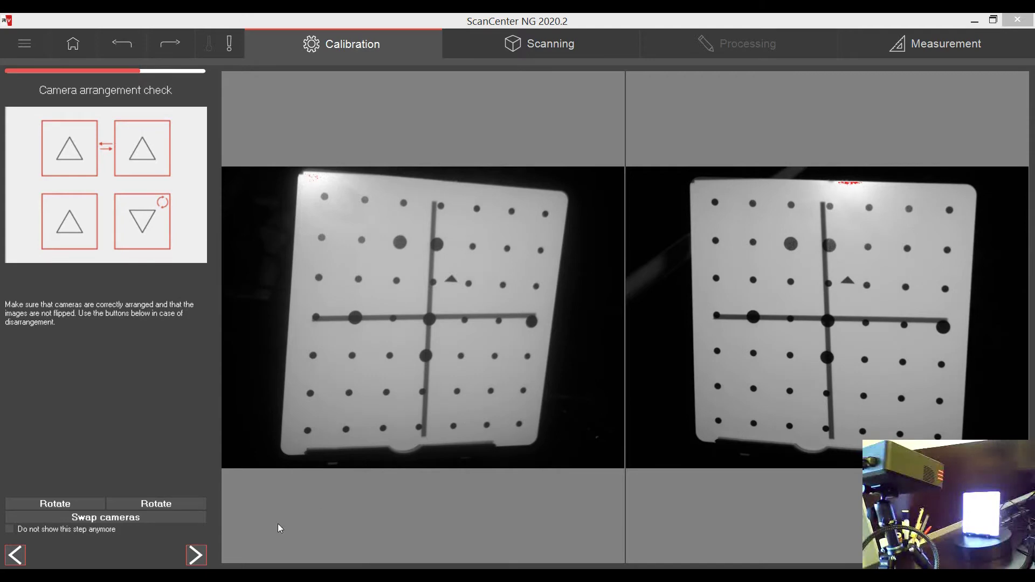
Step: Activate the wizard window and accept the camera arrangement check
left_click(202, 557)
left_click(197, 556)
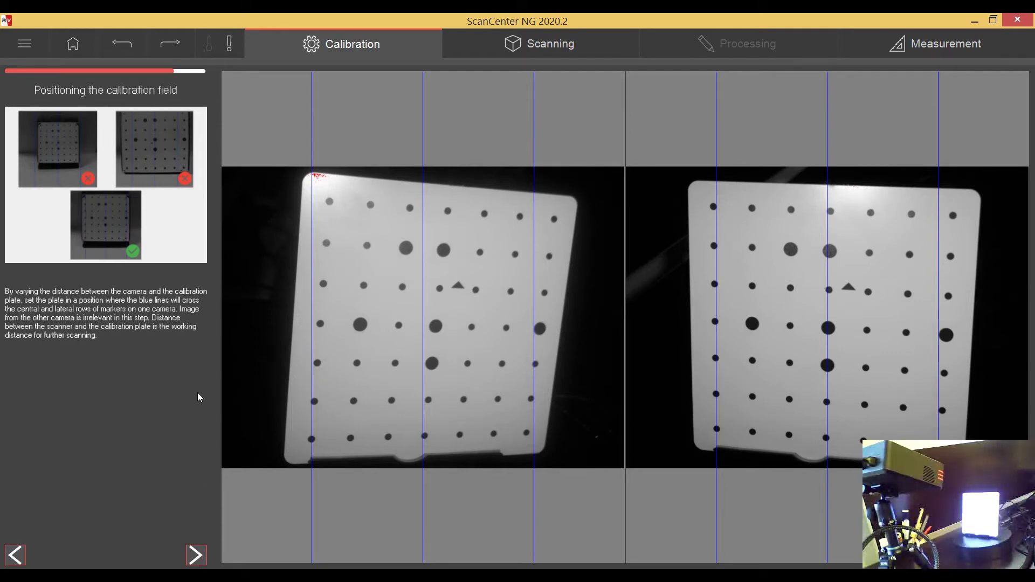
Step: Finish positioning the calibration field and advance to the Result step
left_click(197, 558)
left_click(197, 556)
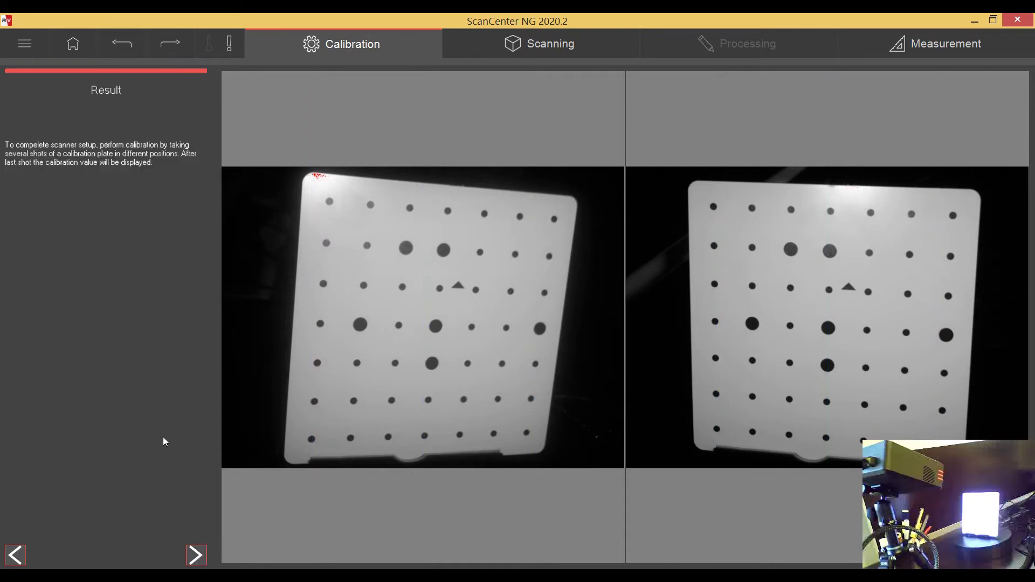
left_click(197, 559)
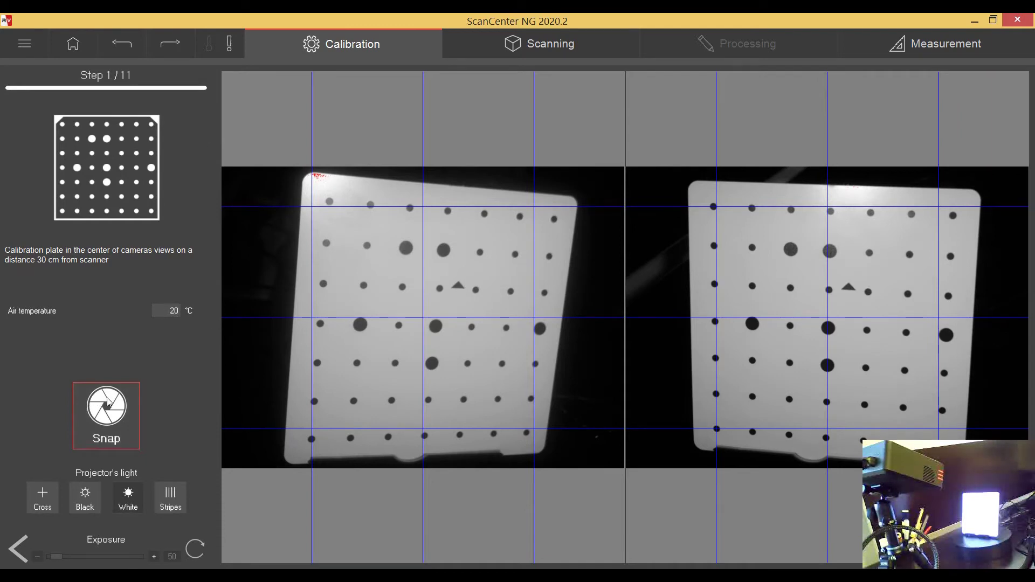
left_click(127, 423)
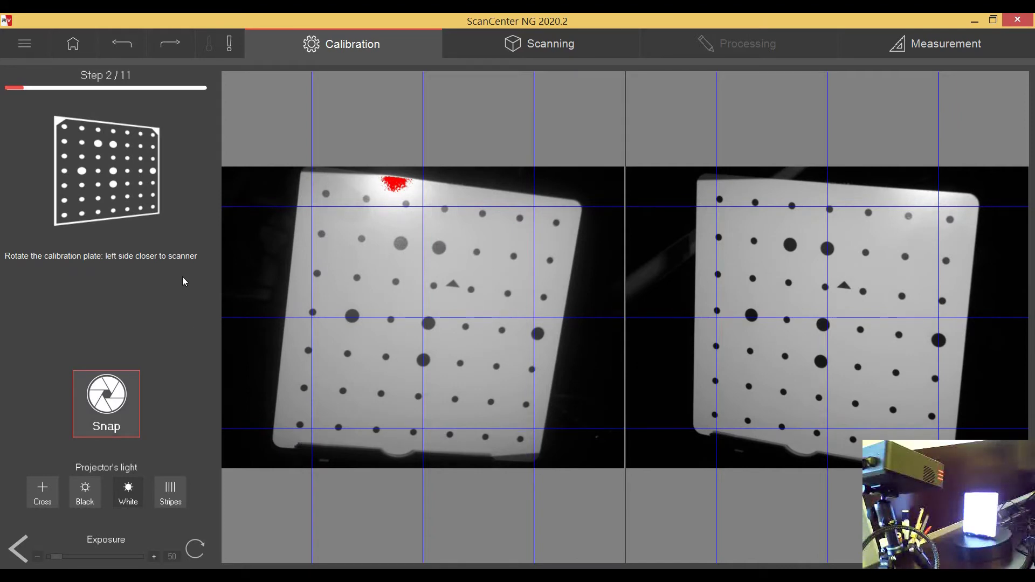
Step: Snap the plate with left side closer, then with right side closer
left_click(118, 393)
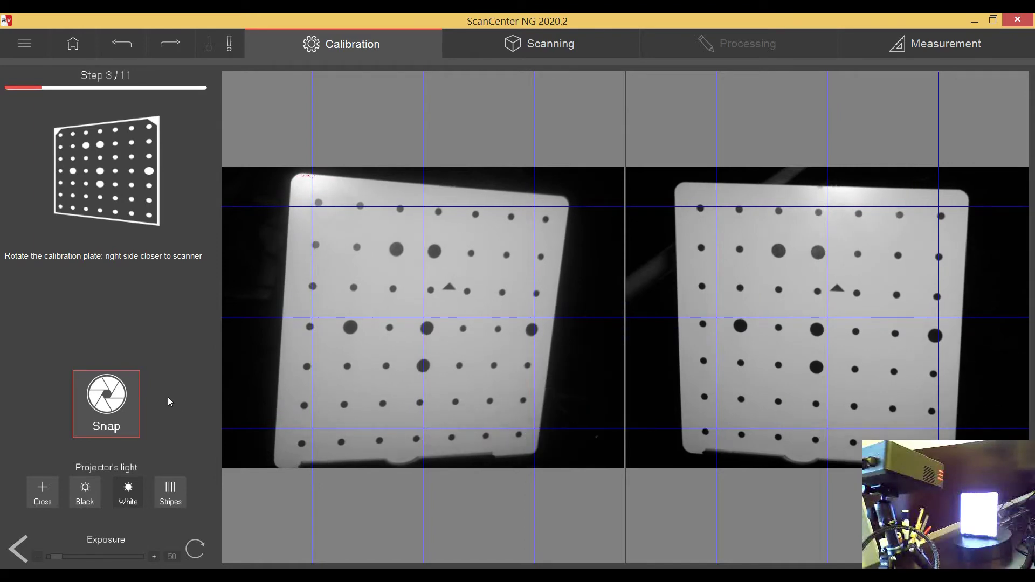
left_click(115, 412)
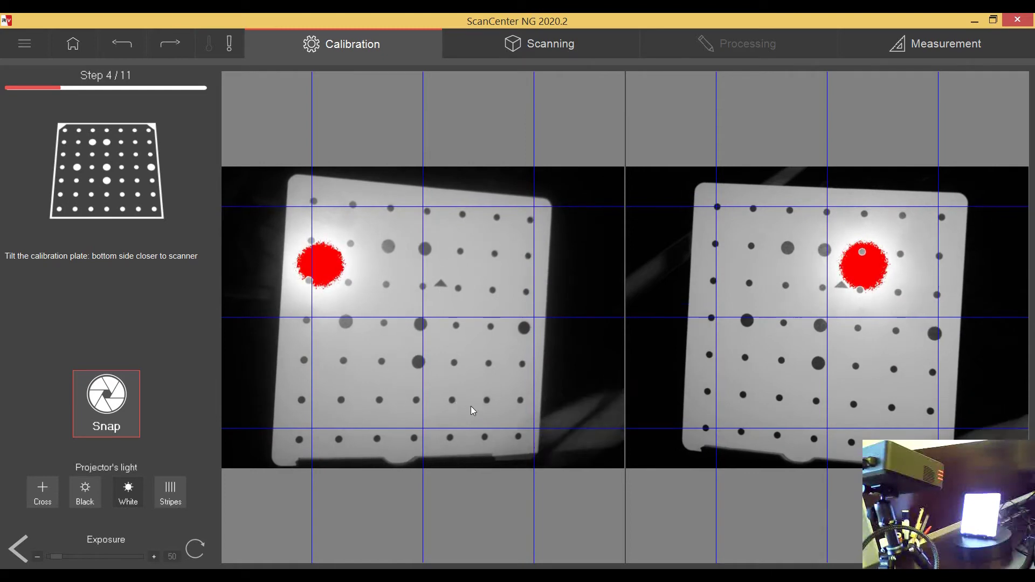
Step: Snap the plate tilted bottom side closer, then rotated clockwise
left_click(108, 402)
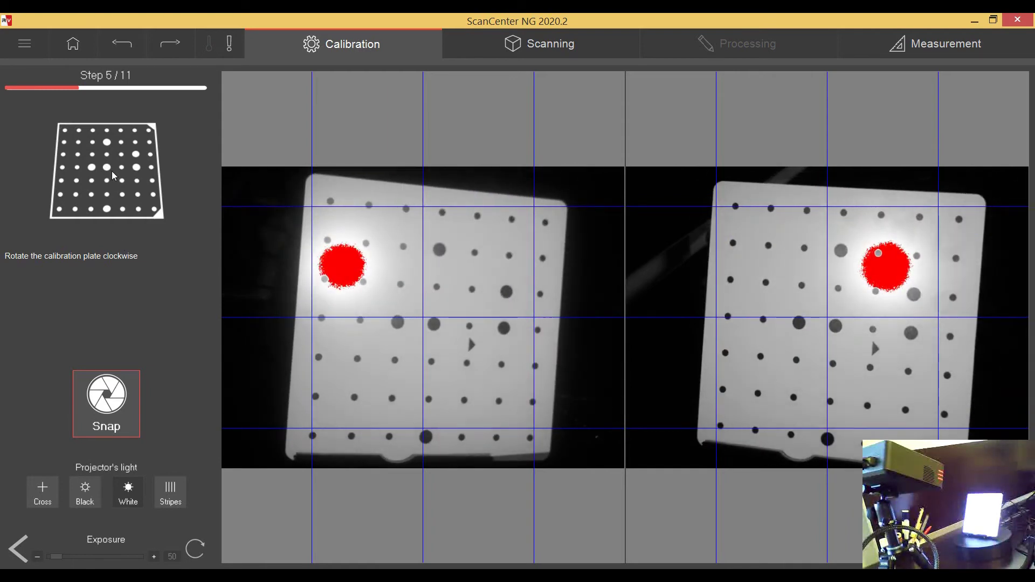
left_click(113, 398)
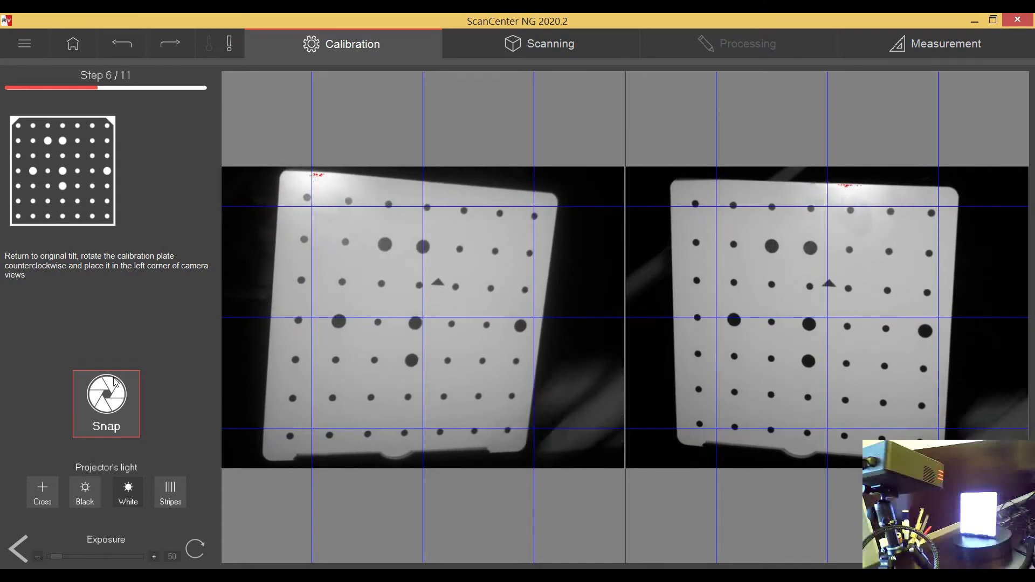
Step: Snap the plate rotated counterclockwise into the left corner position
left_click(108, 410)
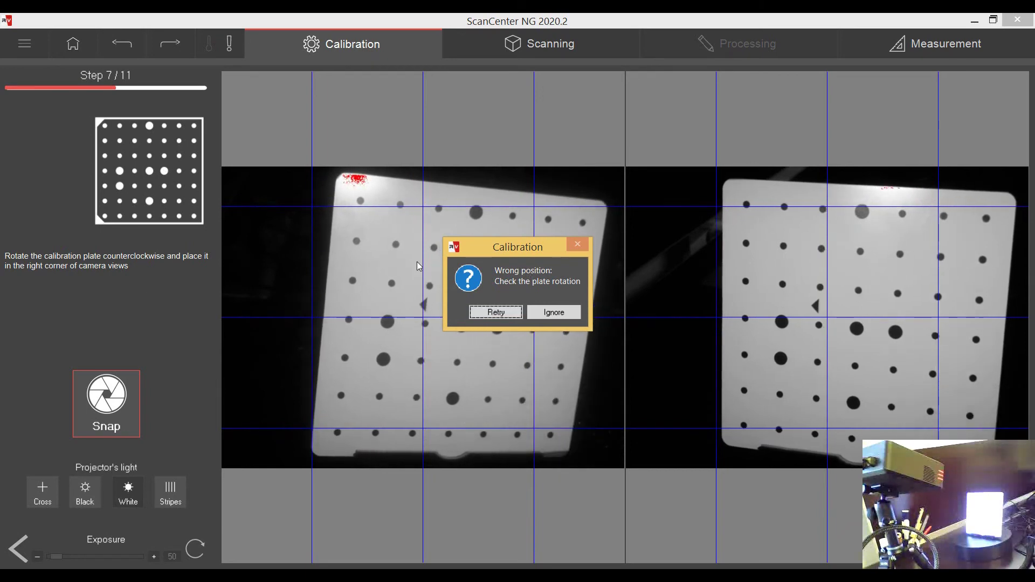
Step: Retry after the wrong-position warning and snap the plate in the right corner position
left_click(495, 313)
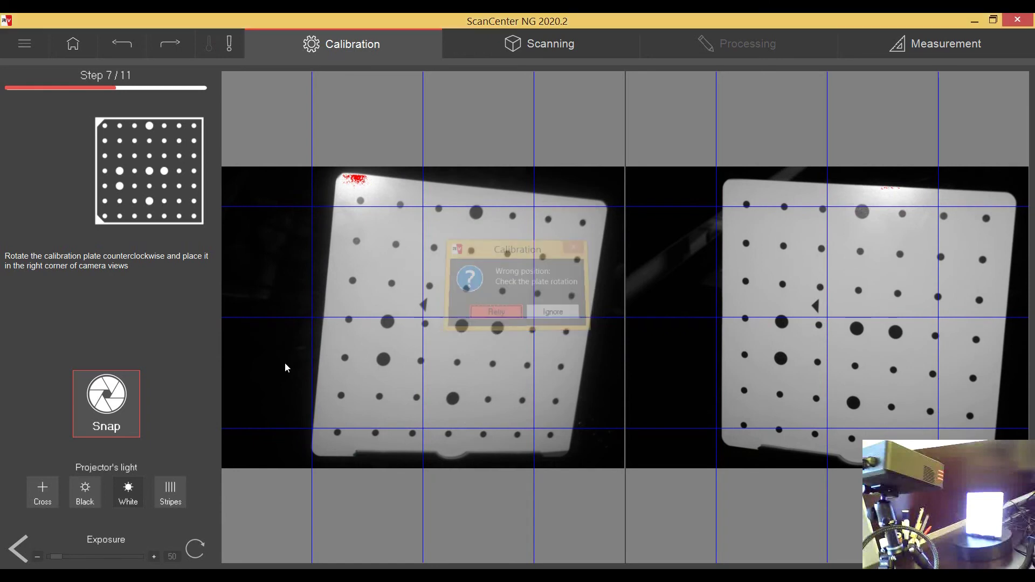
left_click(137, 435)
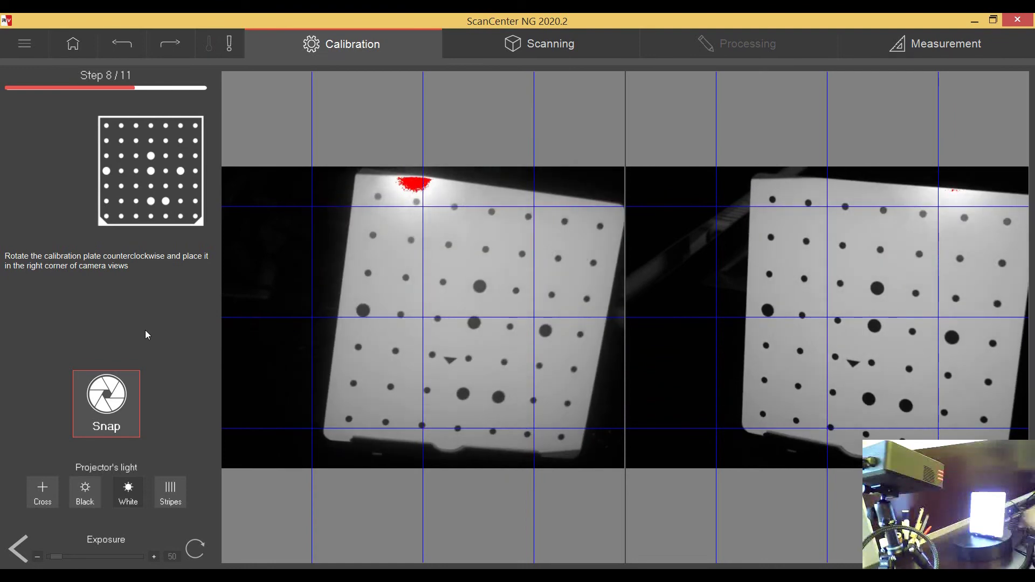
Step: Snap plate positions 8–11 (left corner, closer, final far) so calibration computes a 0.117 result
left_click(130, 399)
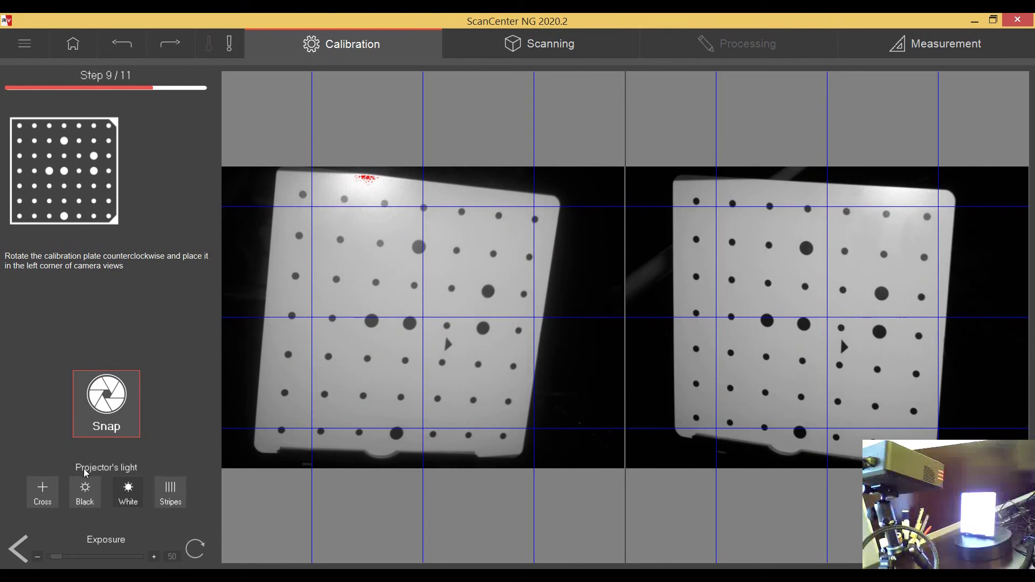
left_click(92, 421)
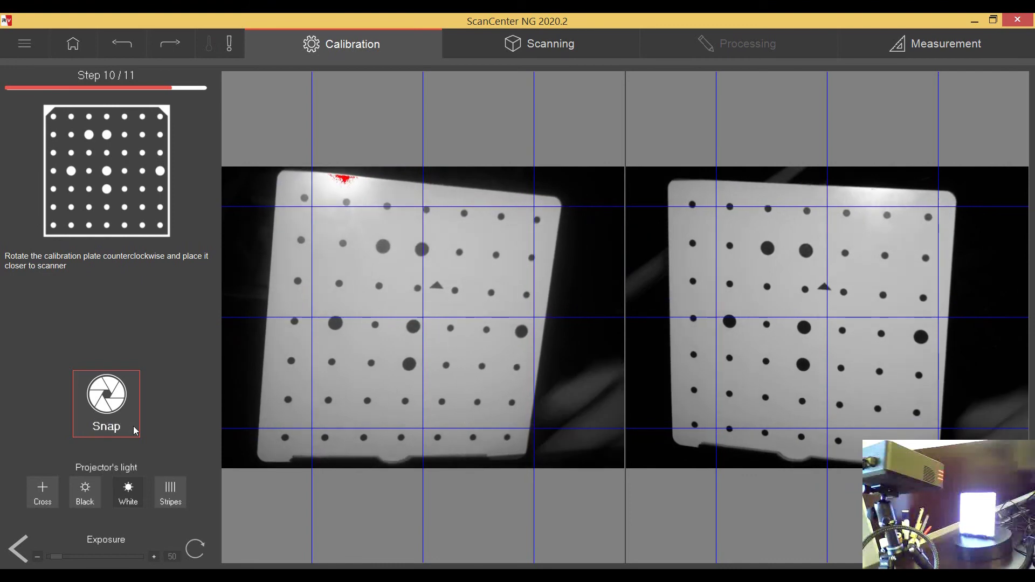
left_click(108, 429)
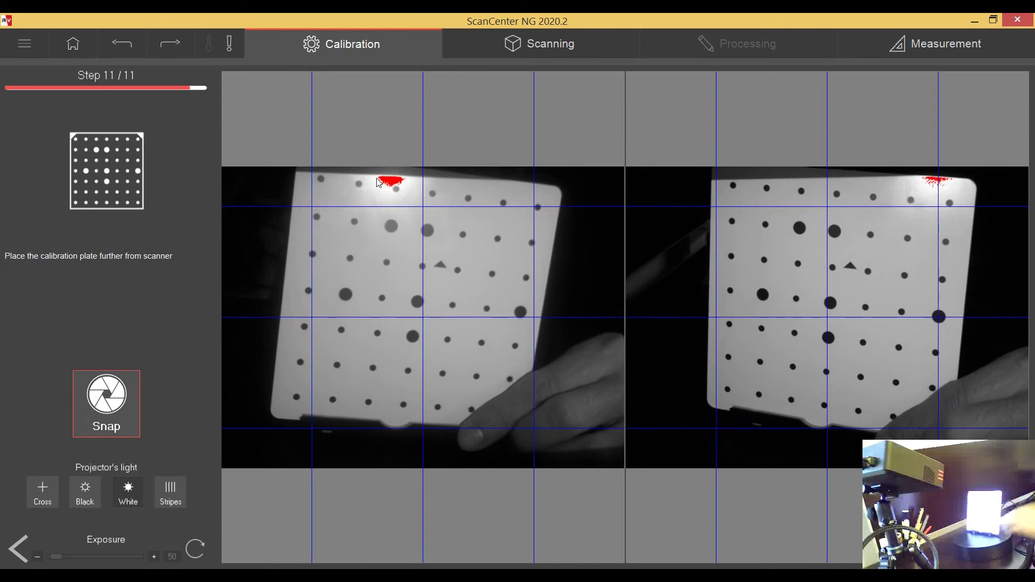
left_click(123, 401)
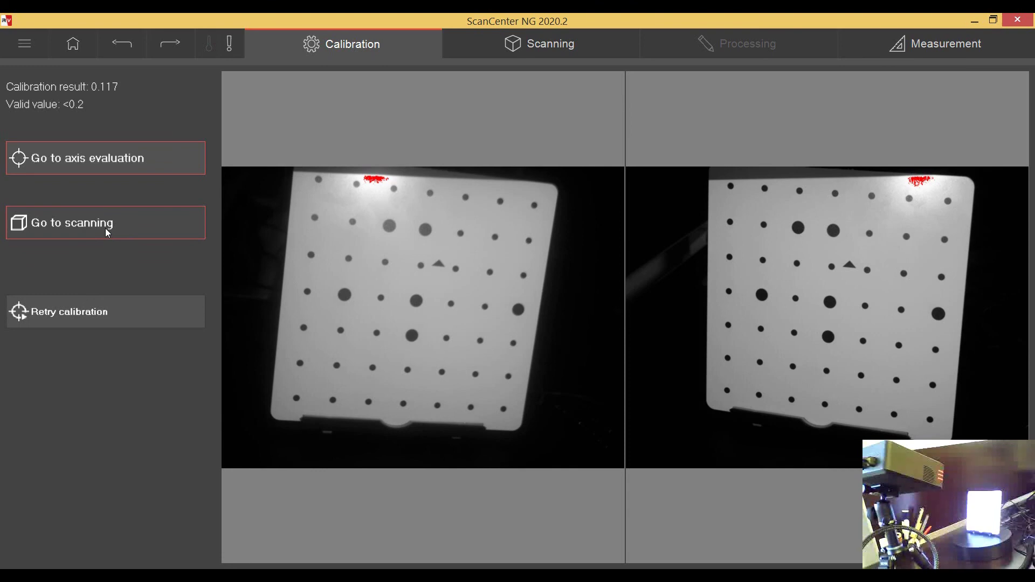
Step: Leave the calibration results for the Scanning tab with basic, marker and turntable project types
left_click(105, 228)
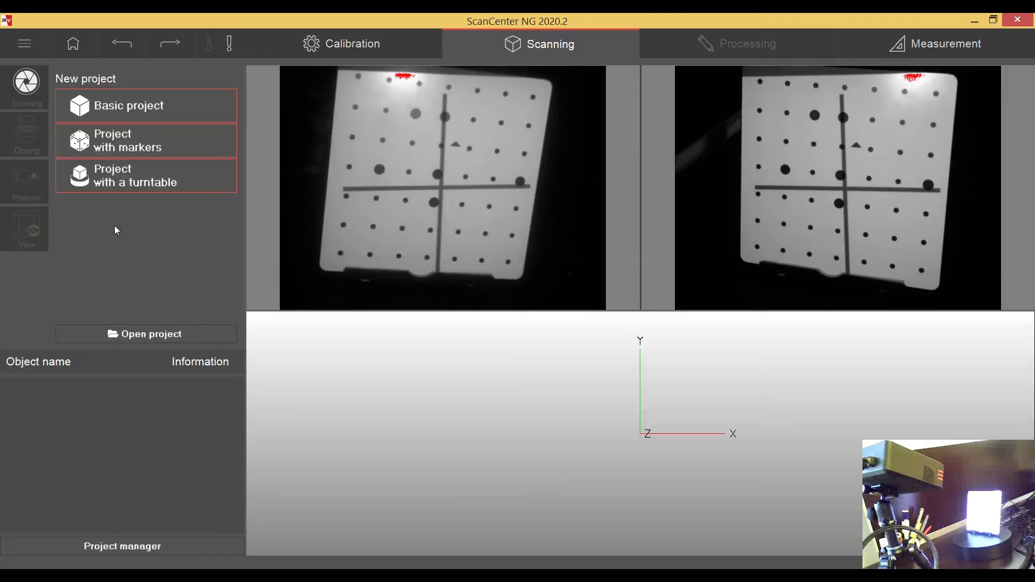